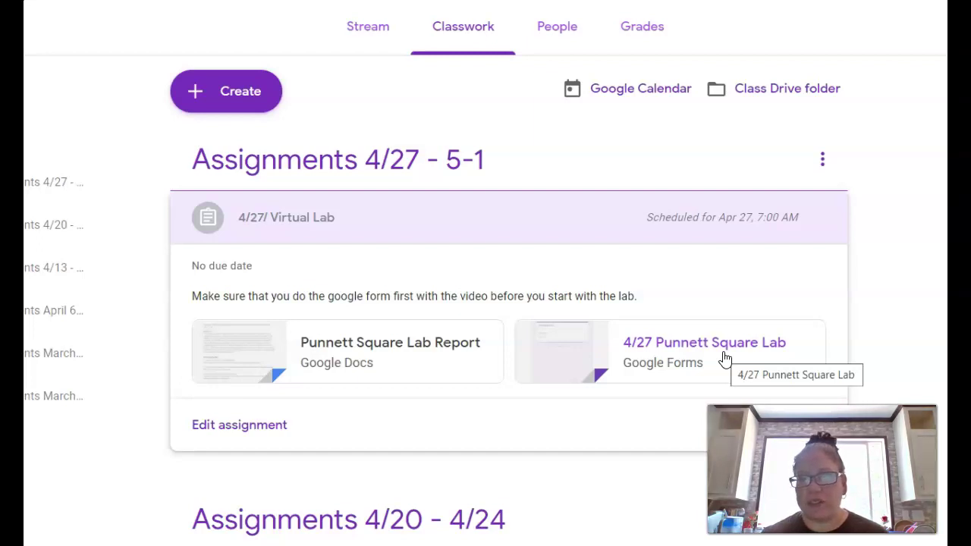
Open the Punnett Square Lab Report from the 4/27 assignment and read its background and numbered procedure.
{"action": "left_click", "coordinate": [352, 361]}
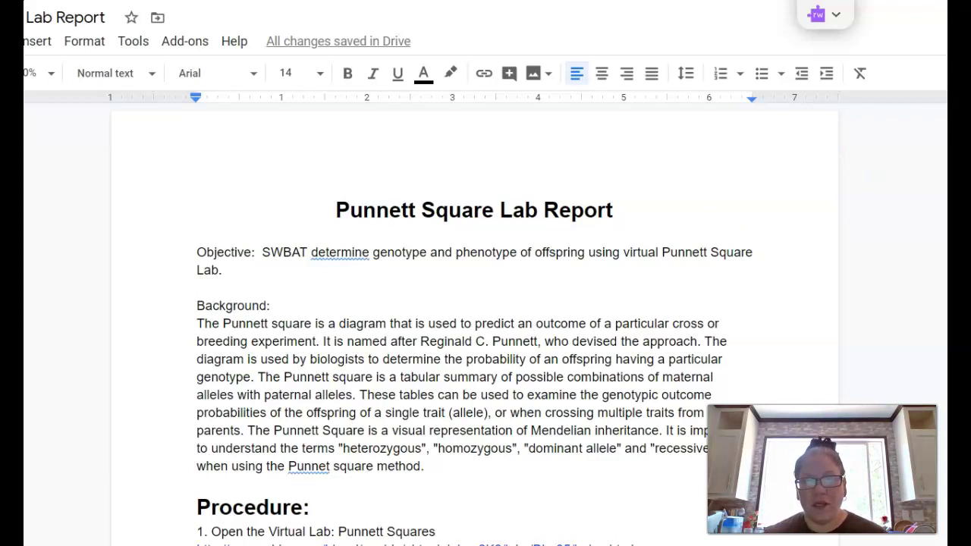
{"action": "scroll", "coordinate": [475, 319], "scroll_direction": "down", "scroll_amount": 2}
{"action": "scroll", "coordinate": [474, 319], "scroll_direction": "down", "scroll_amount": 5}
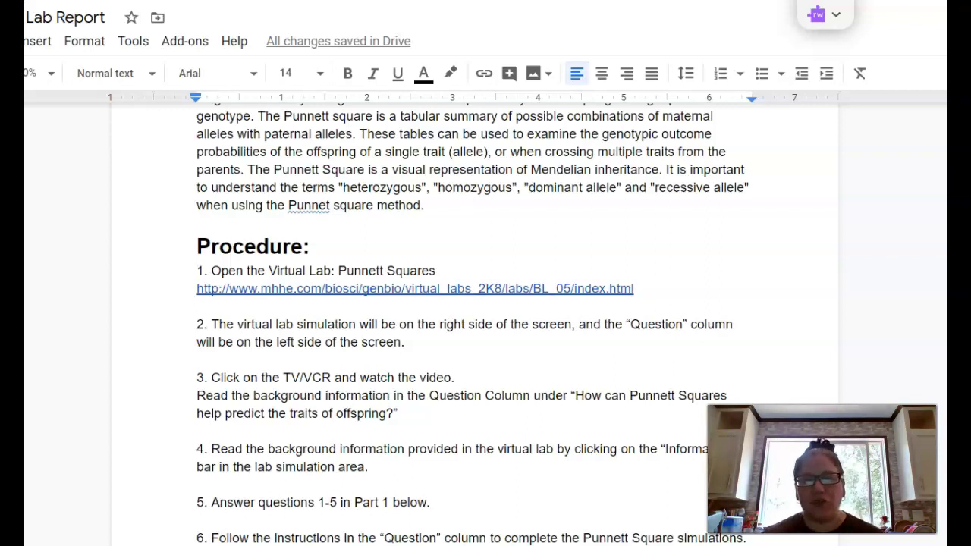
{"action": "left_click", "coordinate": [697, 212]}
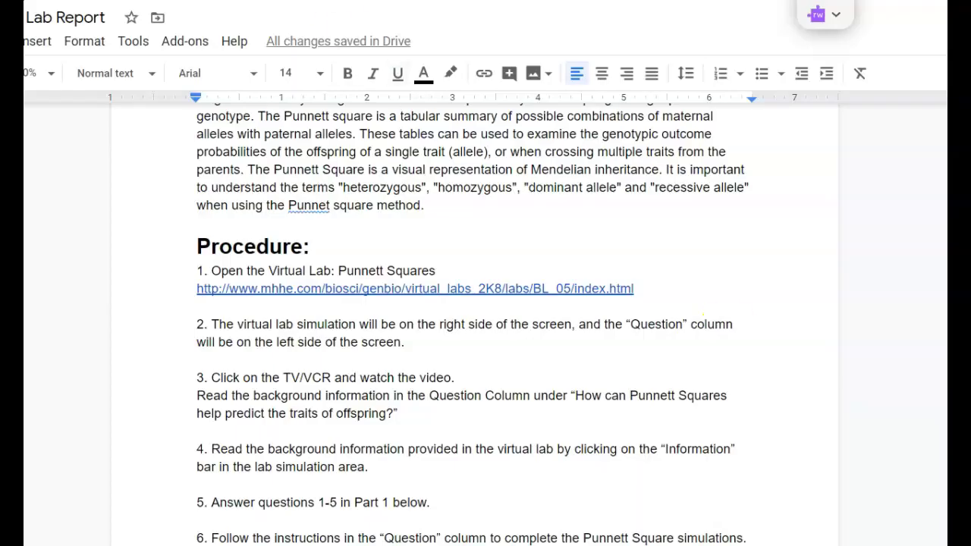
{"action": "scroll", "coordinate": [472, 319], "scroll_direction": "down", "scroll_amount": 3}
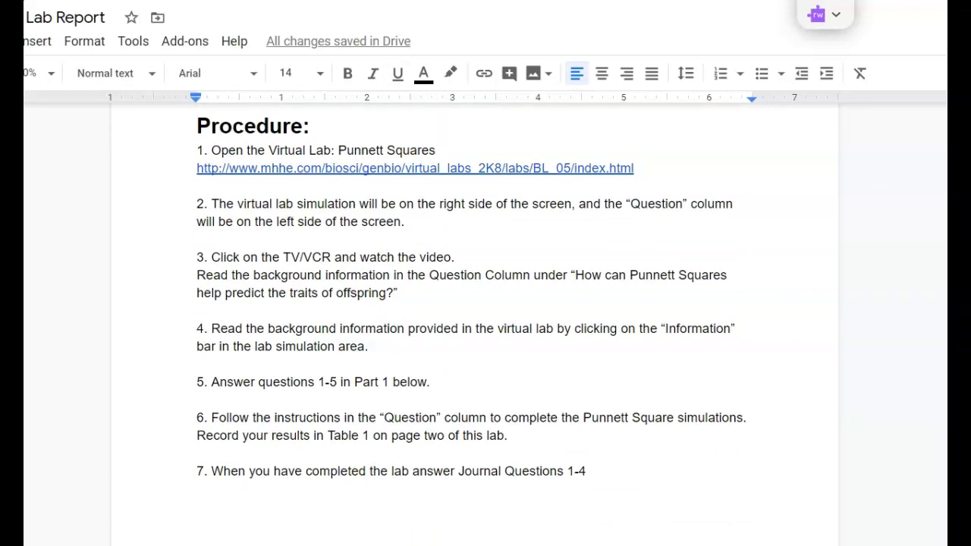
{"action": "scroll", "coordinate": [472, 291], "scroll_direction": "down", "scroll_amount": 1}
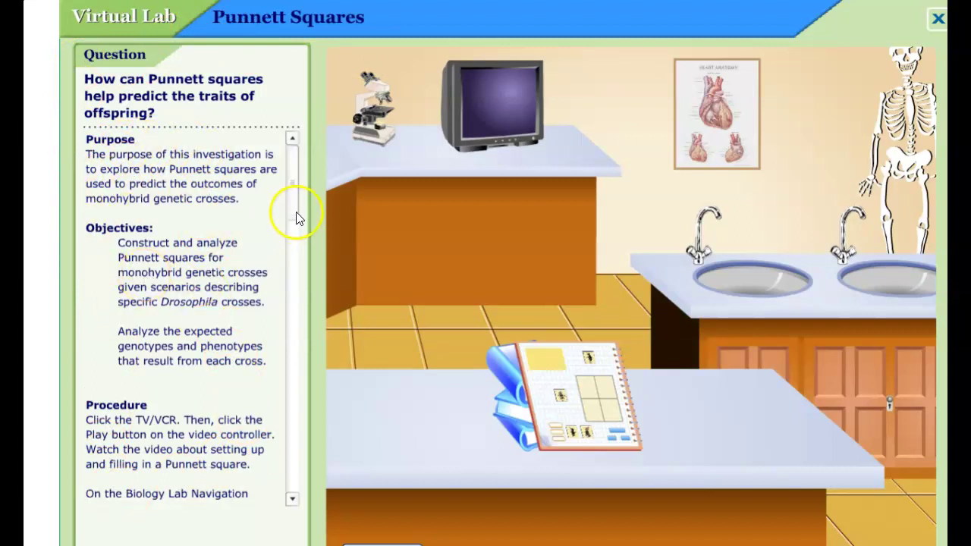
Read the virtual lab's Question procedure and preview the TV/VCR video, pausing and closing it.
{"action": "left_click_drag", "start_coordinate": [297, 215], "coordinate": [297, 271]}
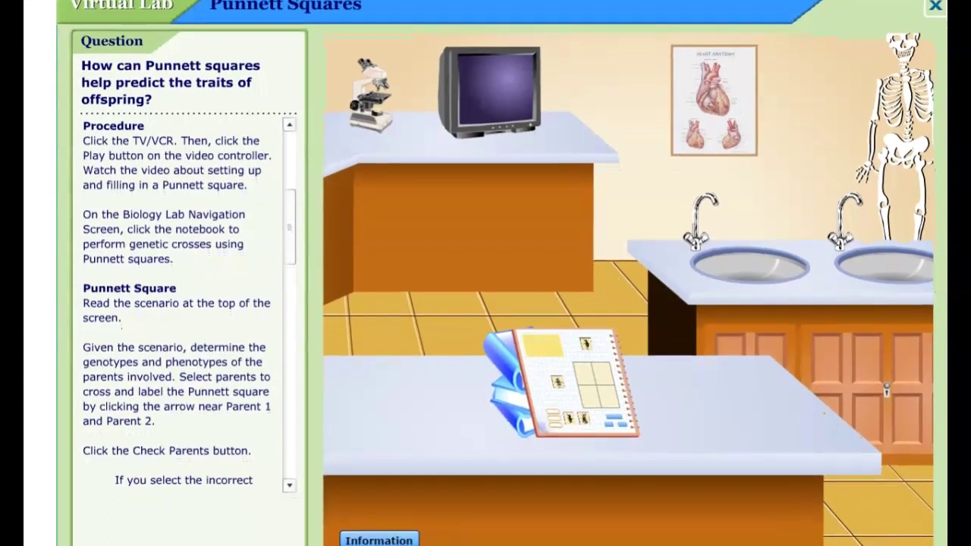
{"action": "left_click", "coordinate": [462, 93]}
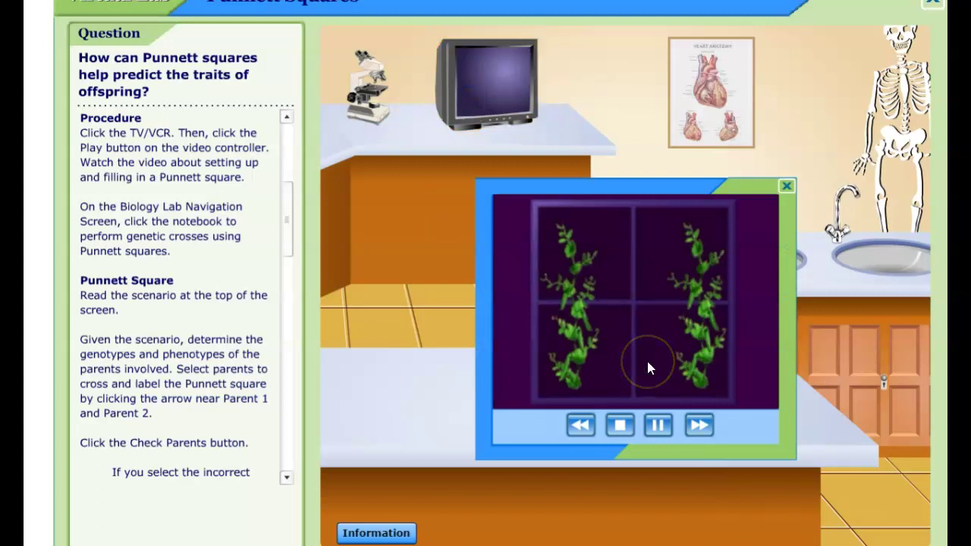
{"action": "left_click", "coordinate": [658, 425]}
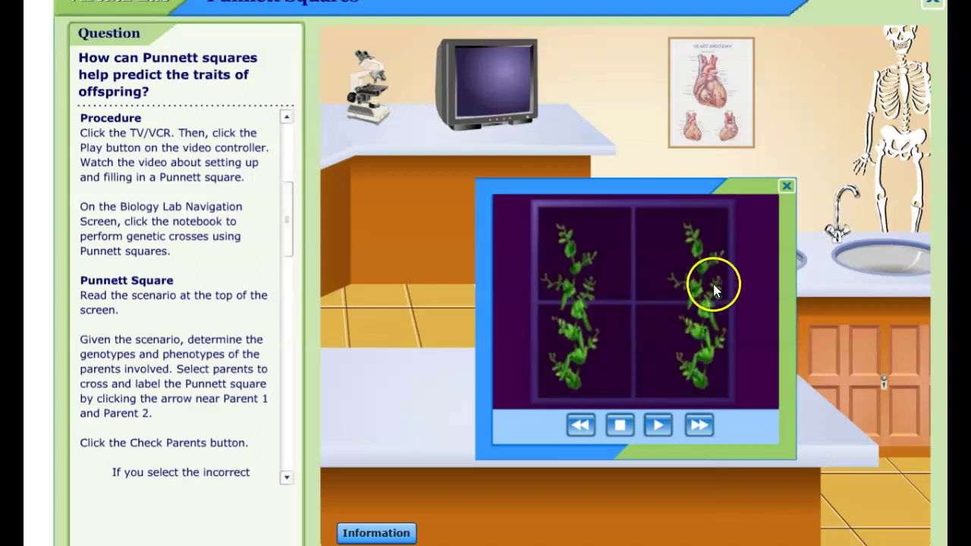
{"action": "left_click", "coordinate": [788, 189]}
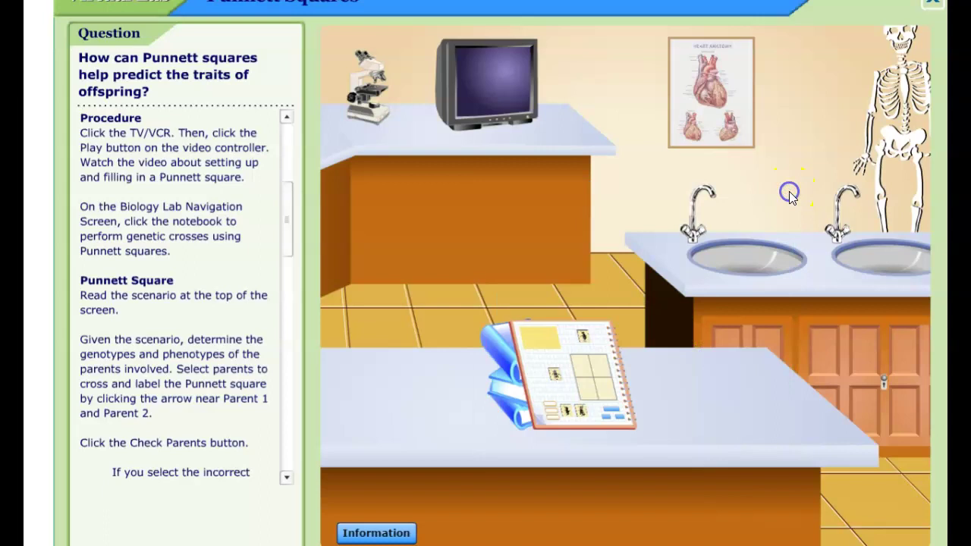
Read the lab's Information text on how Punnett squares predict offspring traits through to its end, and close it.
{"action": "left_click", "coordinate": [383, 535]}
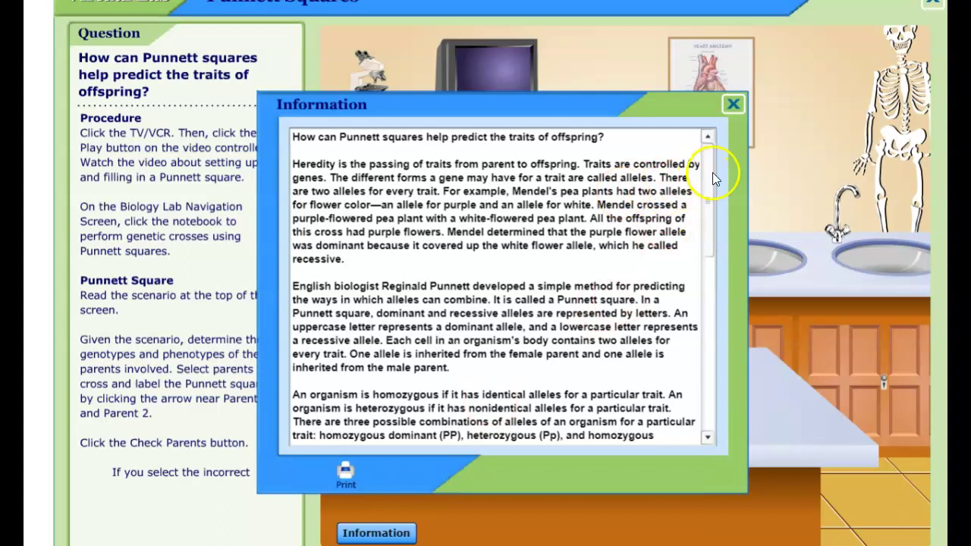
{"action": "left_click_drag", "start_coordinate": [713, 172], "coordinate": [728, 350]}
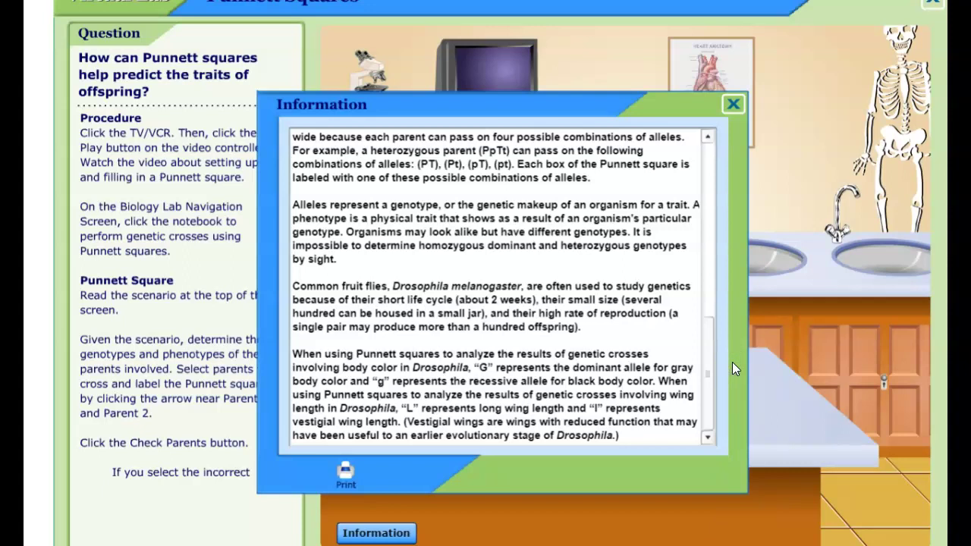
{"action": "left_click", "coordinate": [734, 106]}
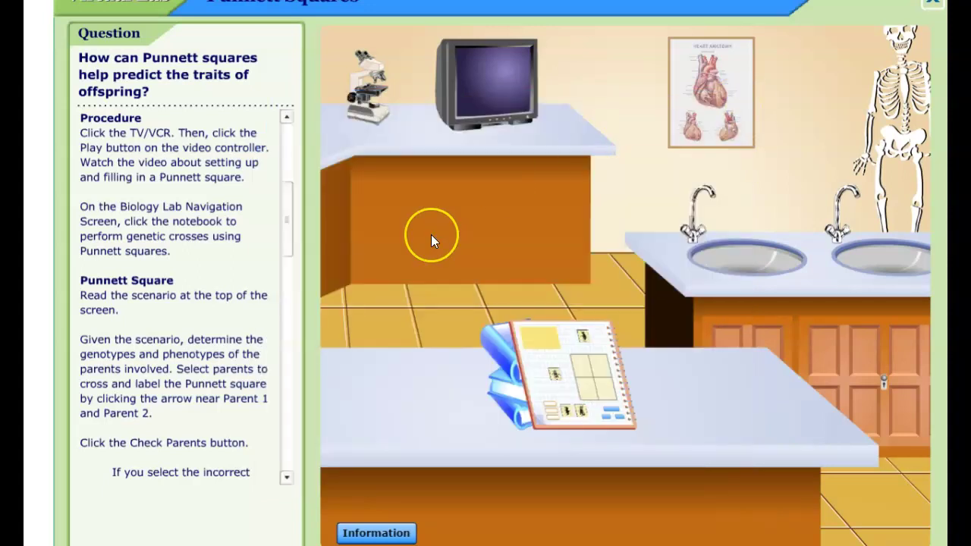
Review the Punnett Square instructions in the Question column and open the lab notebook.
{"action": "left_click", "coordinate": [289, 226]}
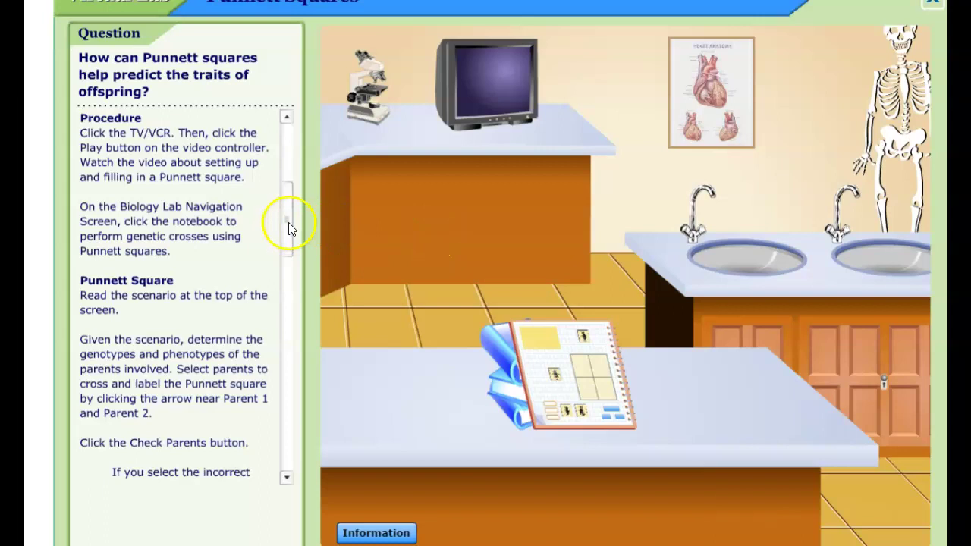
{"action": "left_click_drag", "start_coordinate": [289, 223], "coordinate": [288, 240]}
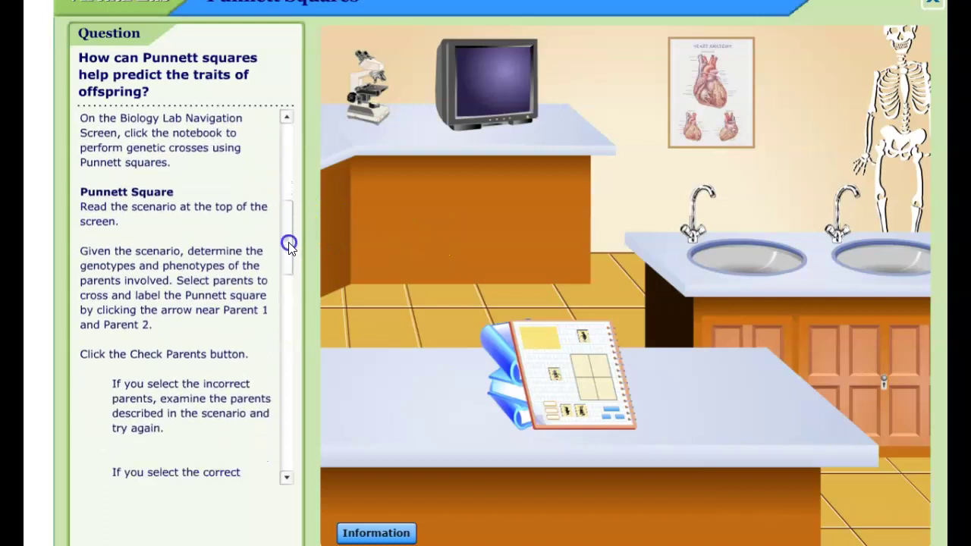
{"action": "left_click", "coordinate": [573, 393]}
{"action": "left_click", "coordinate": [573, 394]}
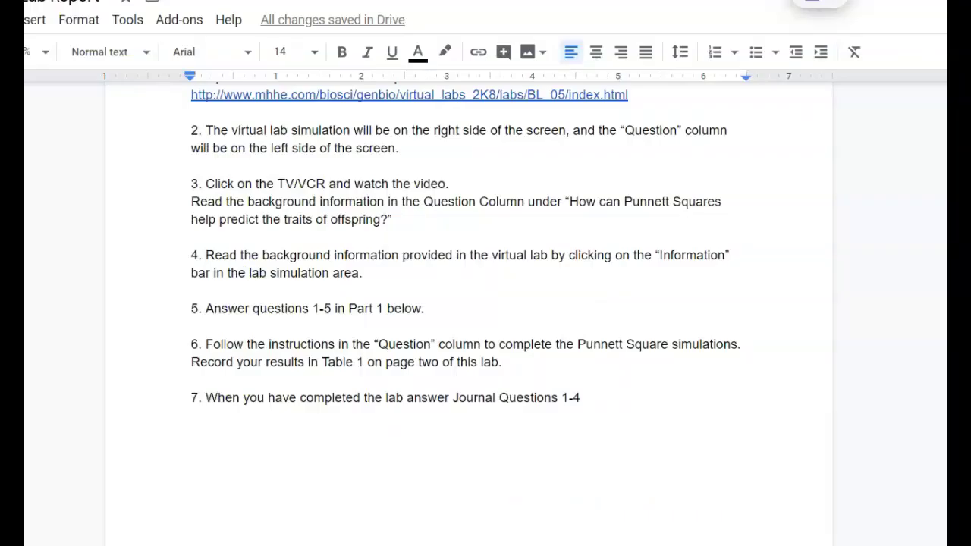
Enter 1 as the Scenario # in the lab report table's first empty row and review the Part II instructions for recording ratios.
{"action": "scroll", "coordinate": [469, 303], "scroll_direction": "down", "scroll_amount": 15}
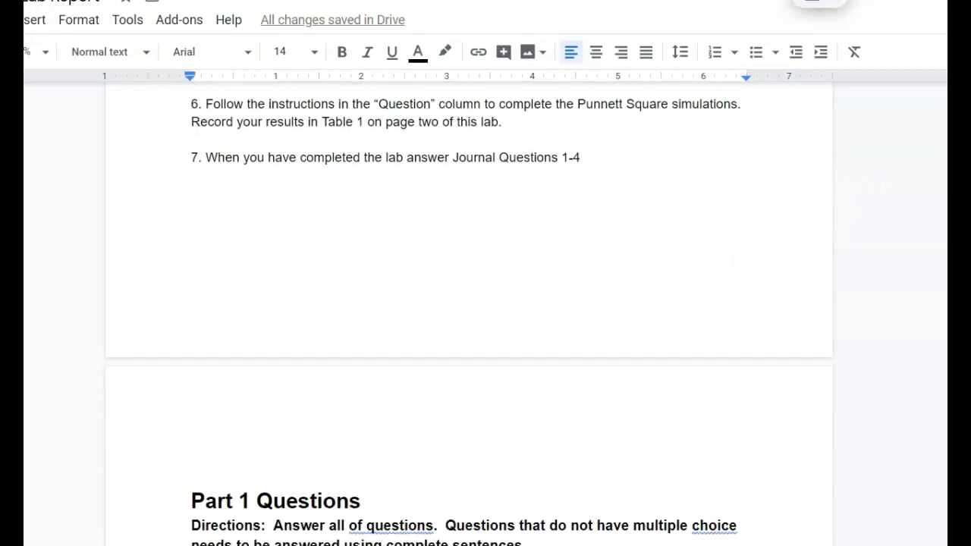
{"action": "scroll", "coordinate": [469, 303], "scroll_direction": "down", "scroll_amount": 15}
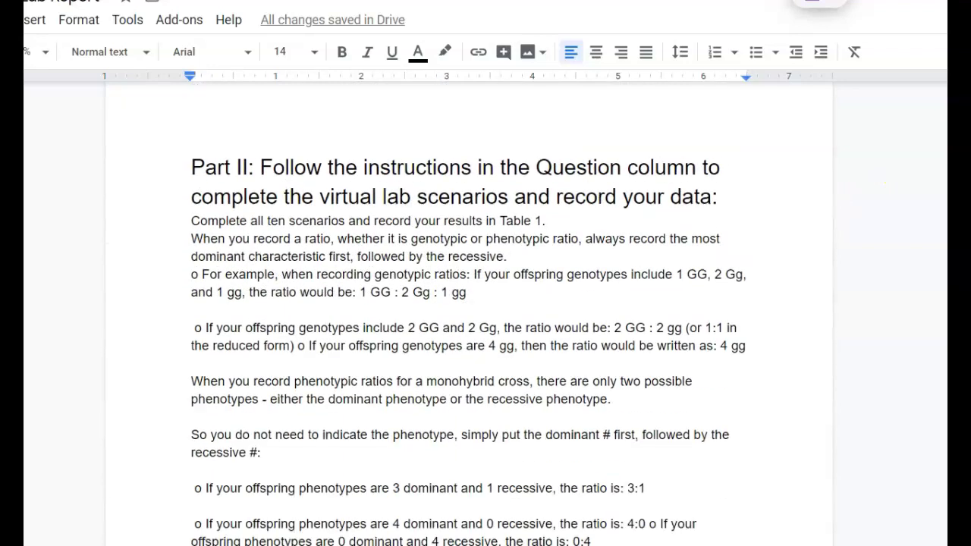
{"action": "scroll", "coordinate": [469, 303], "scroll_direction": "down", "scroll_amount": 5}
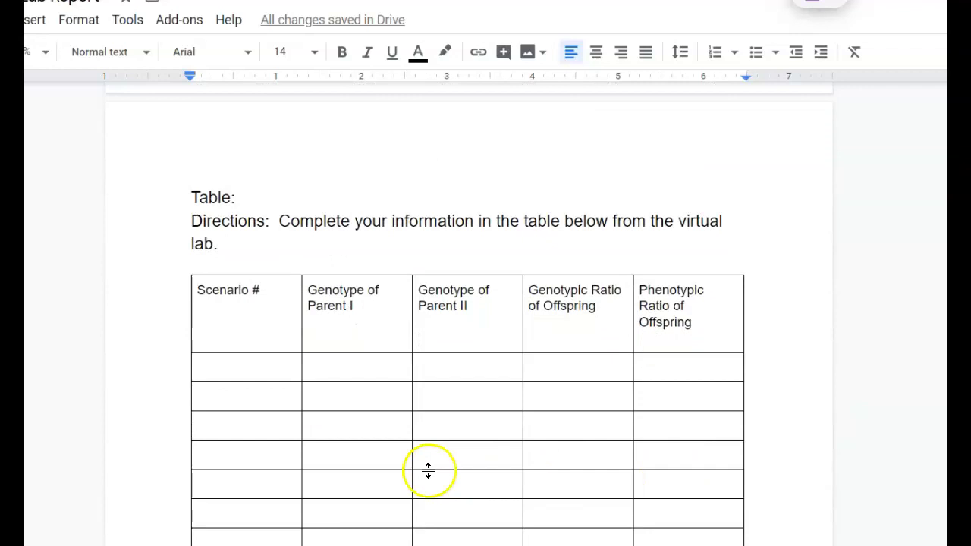
{"action": "left_click", "coordinate": [268, 379]}
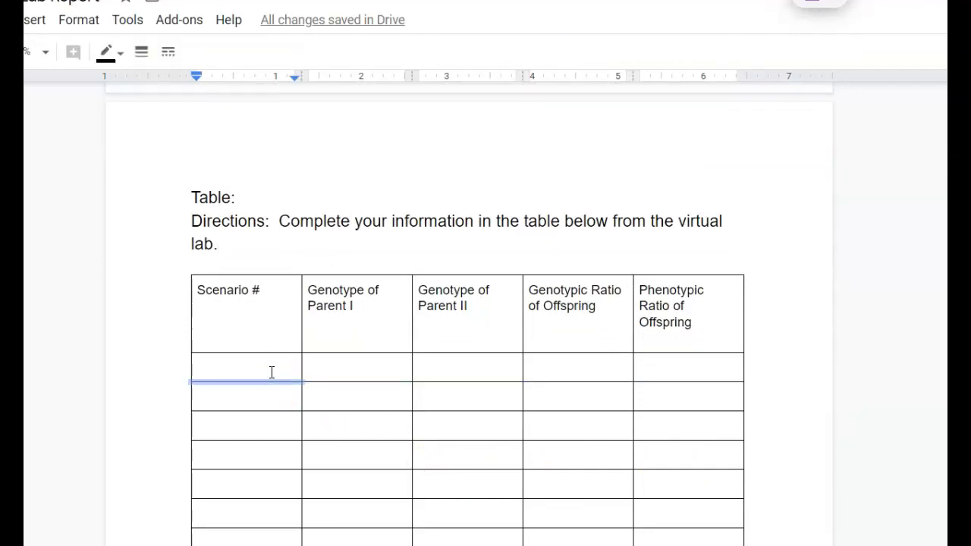
{"action": "left_click", "coordinate": [271, 372]}
{"action": "type", "text": "1"}
{"action": "left_click", "coordinate": [319, 371]}
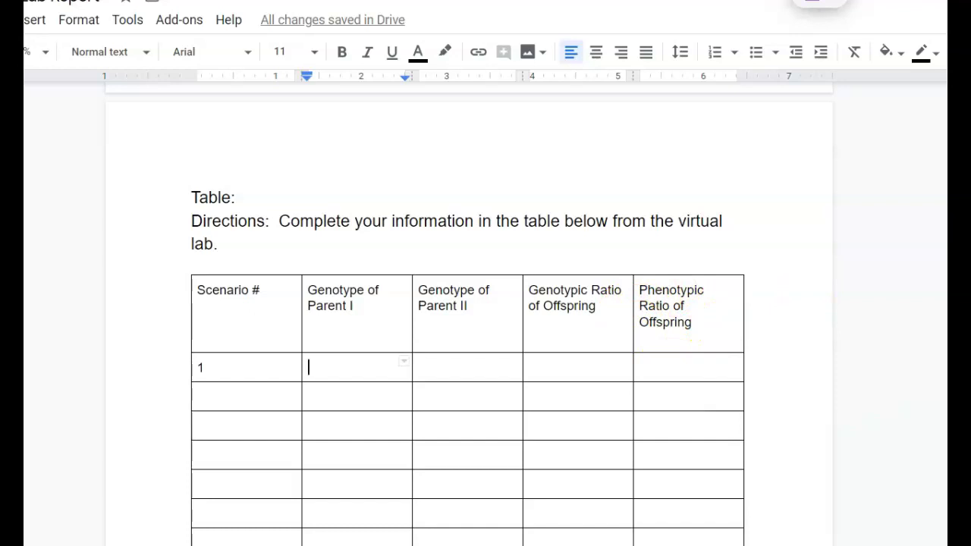
{"action": "scroll", "coordinate": [486, 303], "scroll_direction": "up", "scroll_amount": 10}
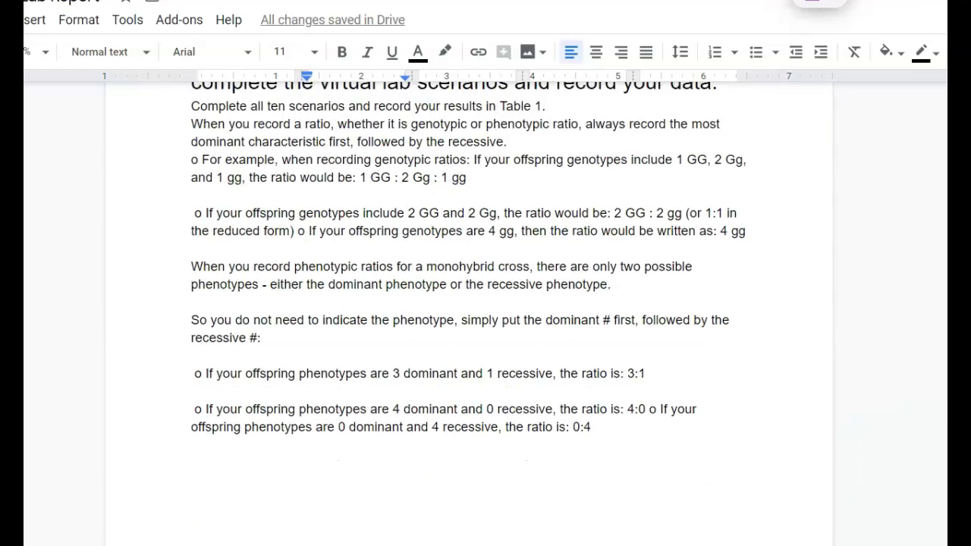
{"action": "scroll", "coordinate": [485, 304], "scroll_direction": "up", "scroll_amount": 1}
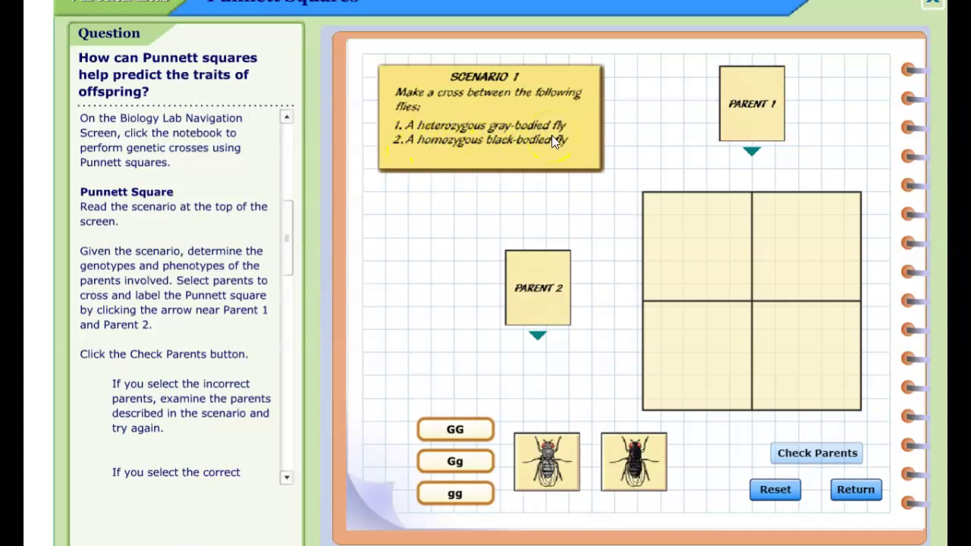
For Scenario 1 in the virtual lab, choose Gg for Parent 1 and gg for Parent 2, and check the parents.
{"action": "left_click", "coordinate": [752, 154]}
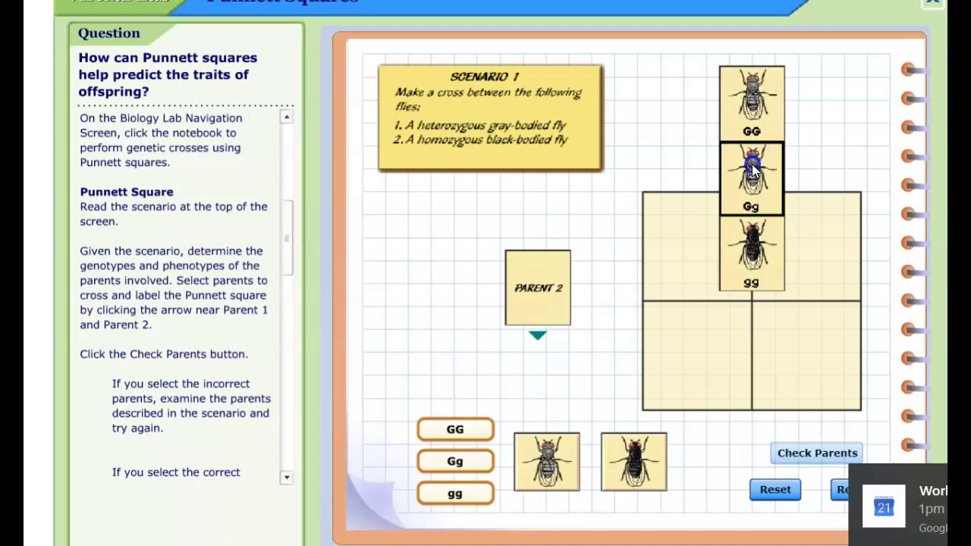
{"action": "left_click", "coordinate": [752, 164]}
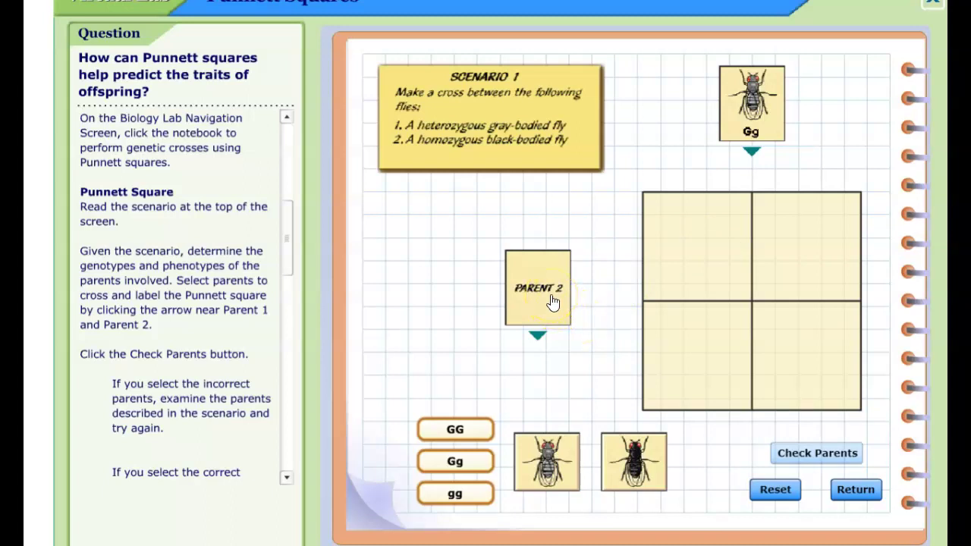
{"action": "left_click", "coordinate": [537, 338]}
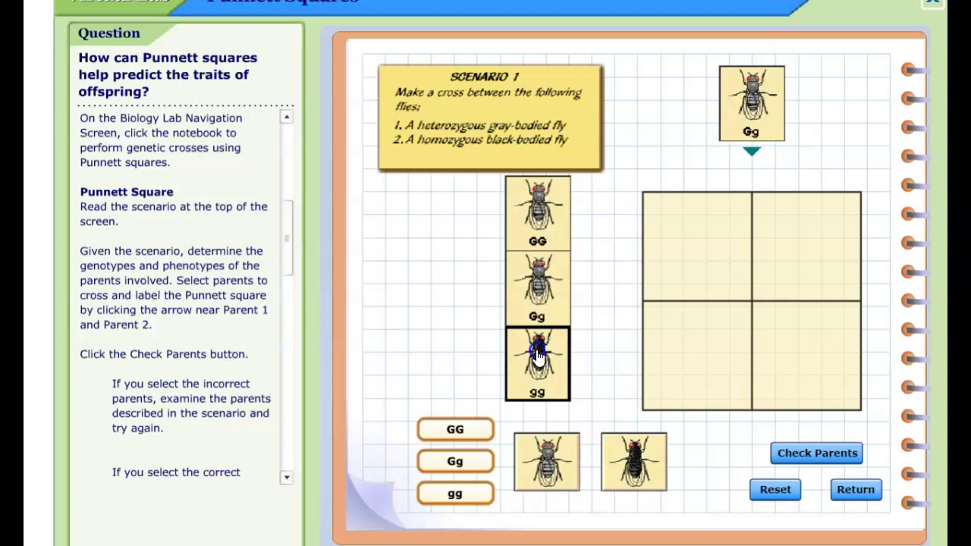
{"action": "left_click", "coordinate": [537, 355]}
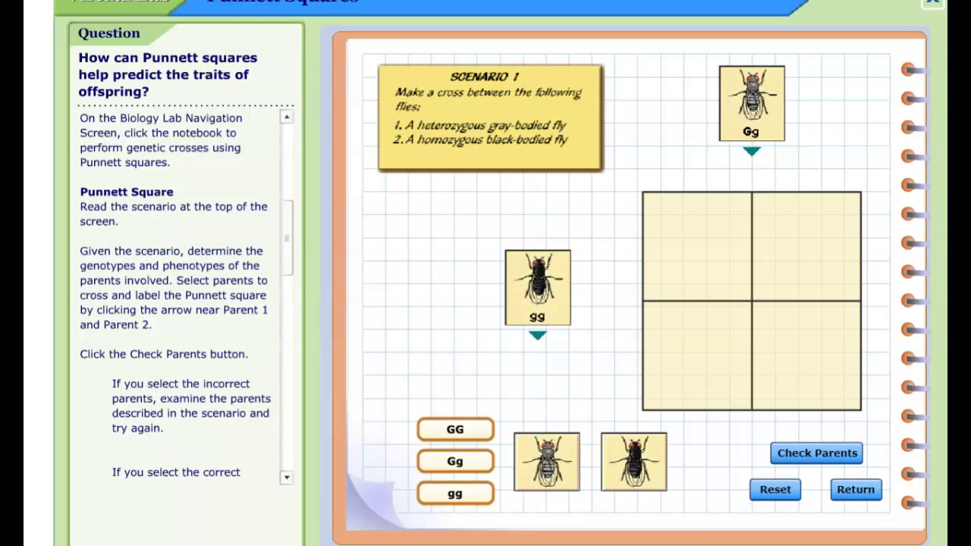
{"action": "left_click", "coordinate": [828, 453]}
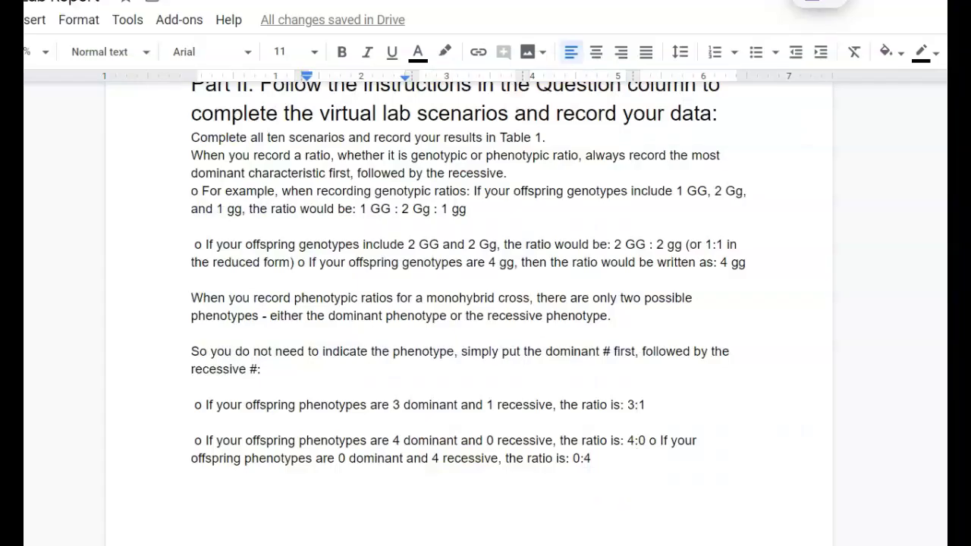
Record Gg as the genotype of Parent I and gg as the genotype of Parent II in the report's scenario 1 row.
{"action": "scroll", "coordinate": [469, 319], "scroll_direction": "down", "scroll_amount": 10}
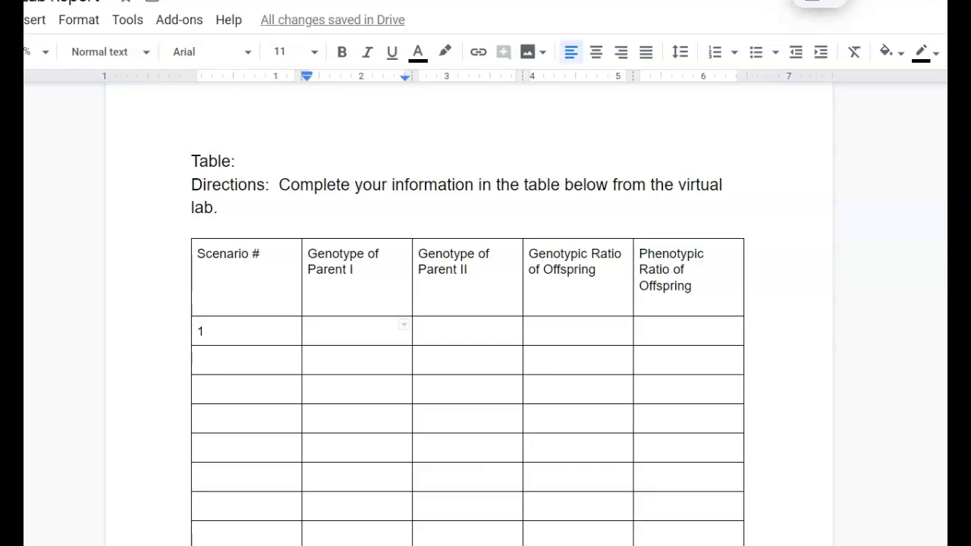
{"action": "key", "text": "alt+Tab"}
{"action": "type", "text": "Gg"}
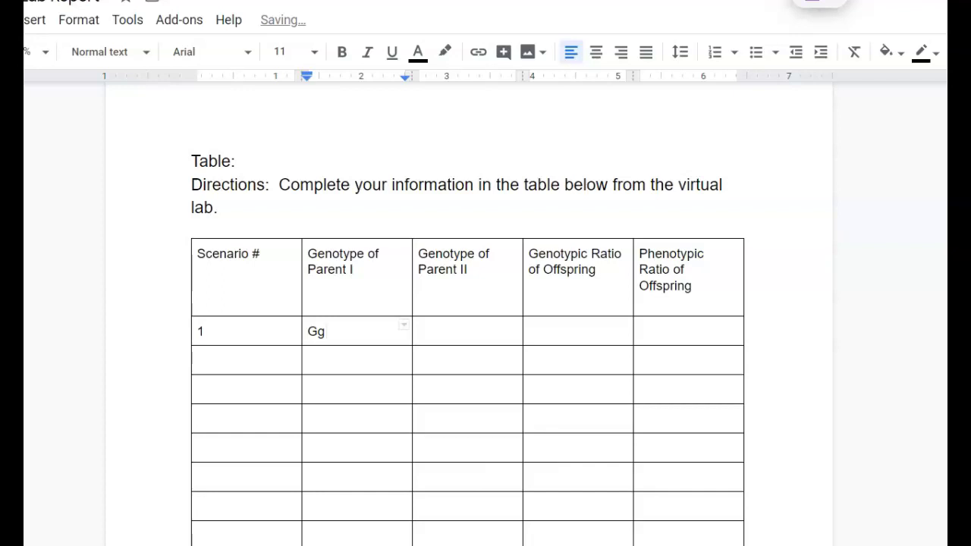
{"action": "left_click", "coordinate": [460, 338]}
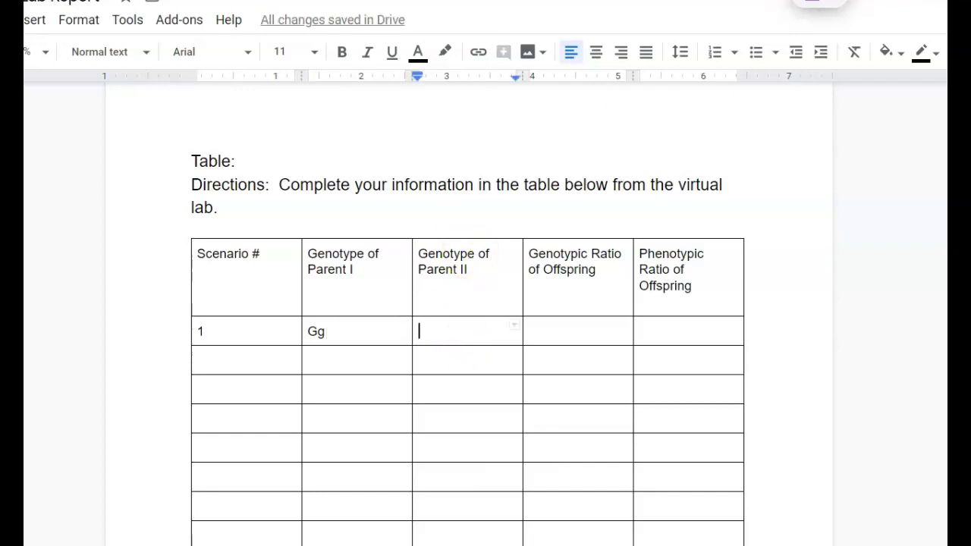
{"action": "key", "text": "alt+Tab"}
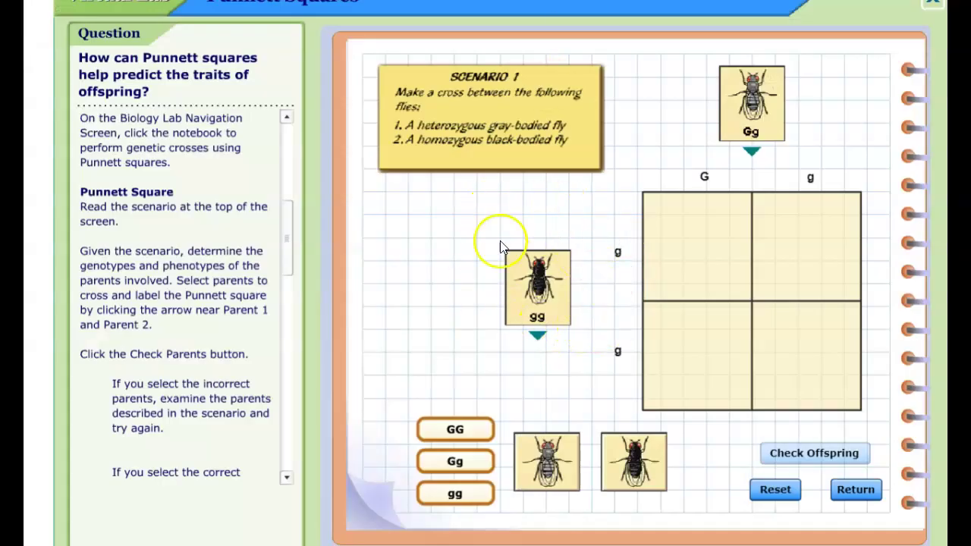
{"action": "key", "text": "alt+Tab"}
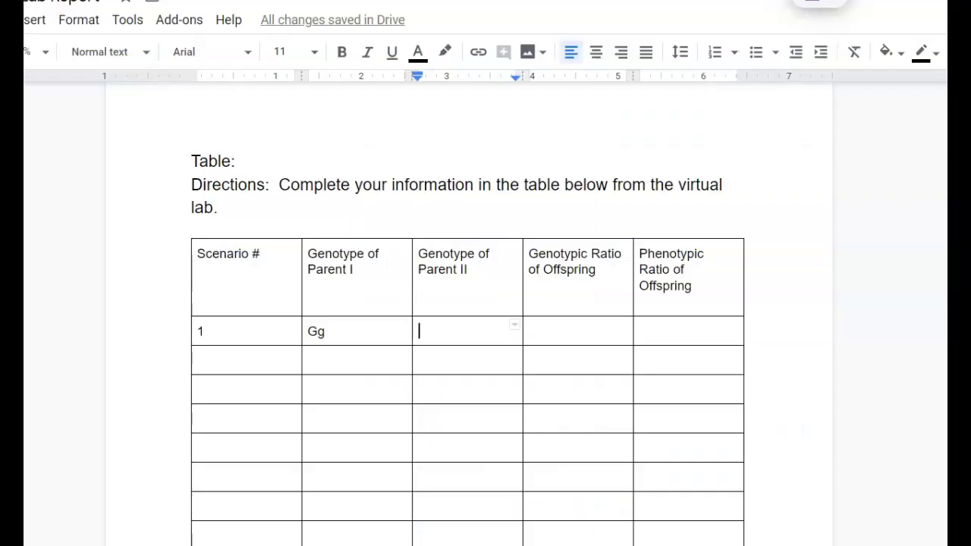
{"action": "type", "text": "gg"}
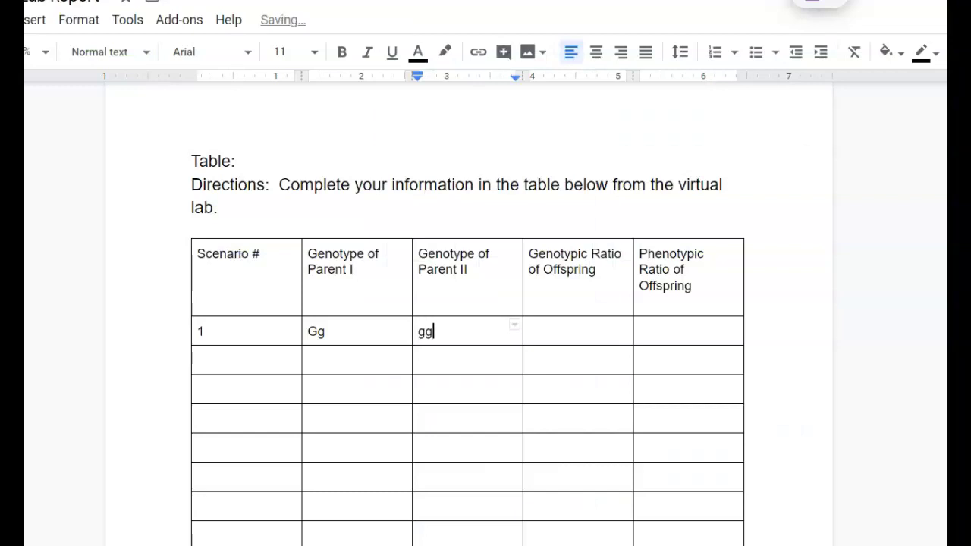
Switch to the virtual lab and label Scenario 1's offspring: Gg in both cells under G, gg in both cells under g.
{"action": "left_click", "coordinate": [562, 336]}
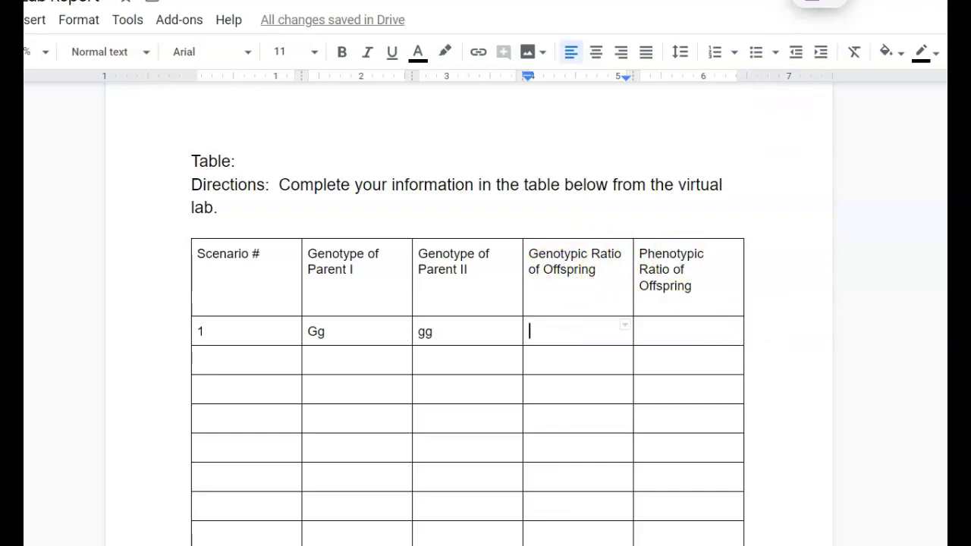
{"action": "key", "text": "alt+Tab"}
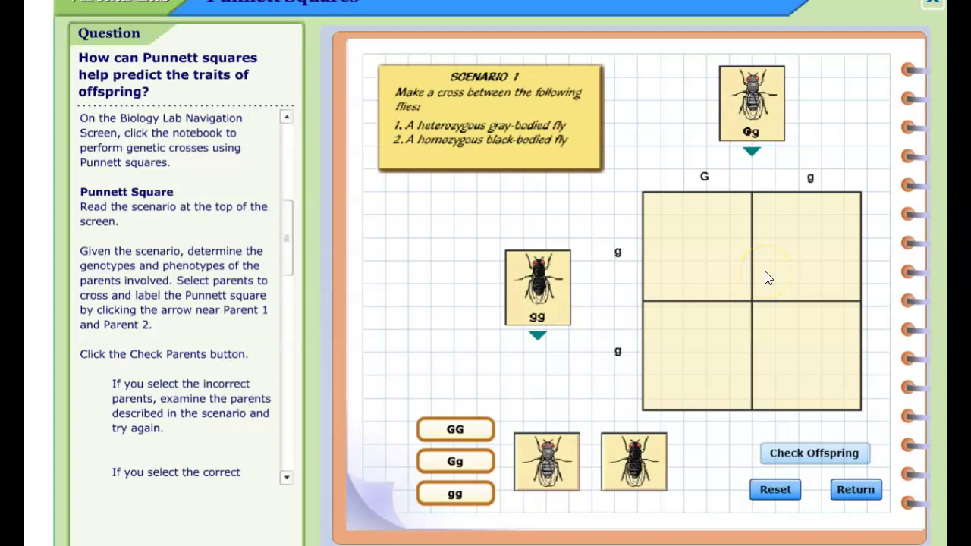
{"action": "left_click", "coordinate": [687, 198]}
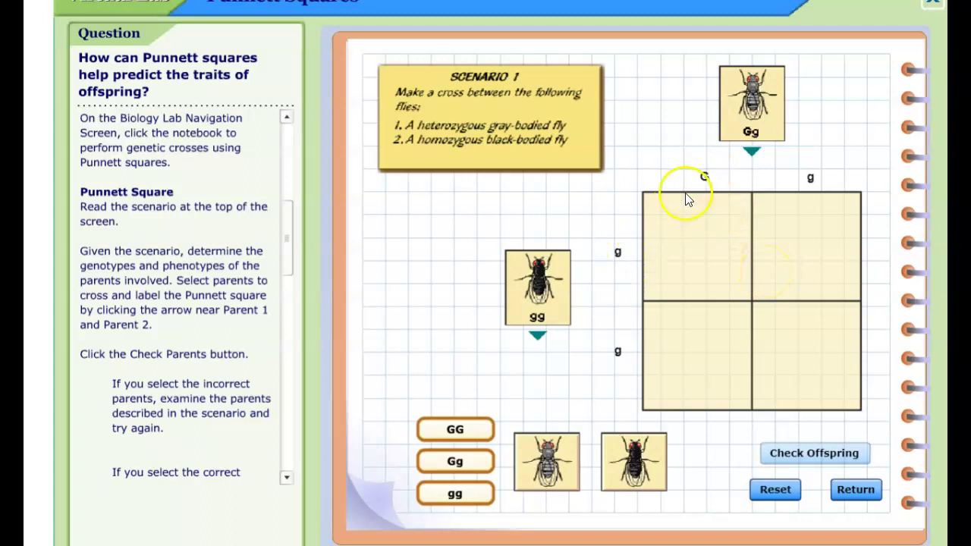
{"action": "left_click_drag", "start_coordinate": [458, 474], "coordinate": [616, 384]}
{"action": "left_click_drag", "start_coordinate": [686, 268], "coordinate": [687, 267]}
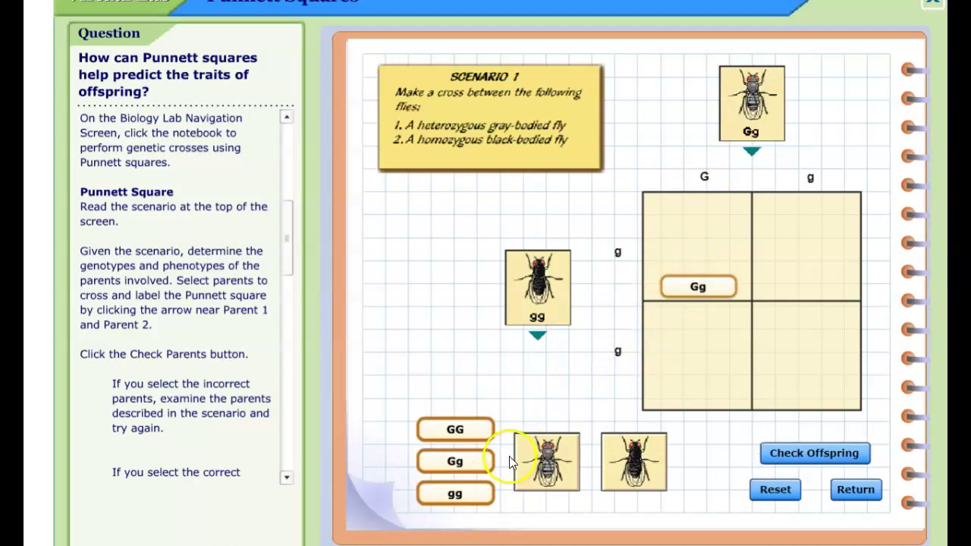
{"action": "left_click_drag", "start_coordinate": [481, 460], "coordinate": [704, 370]}
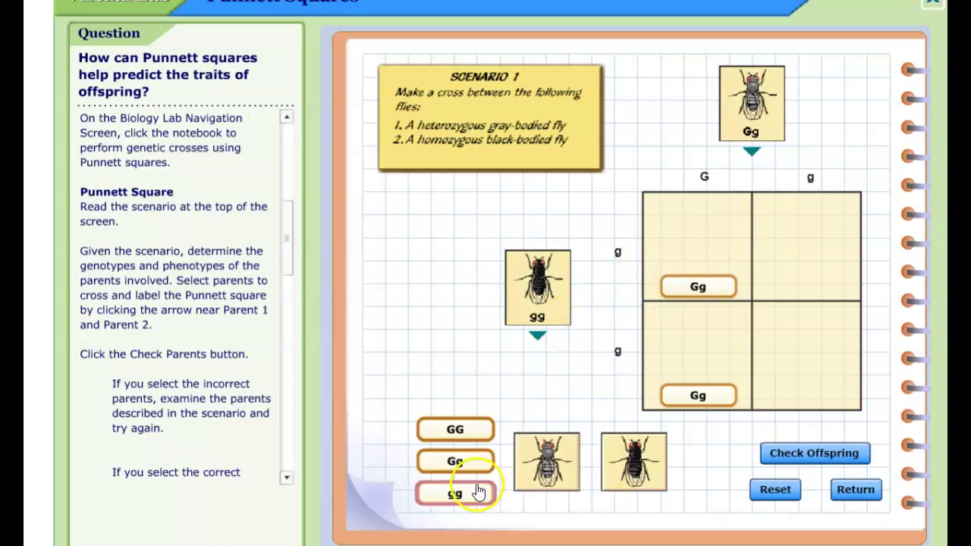
{"action": "left_click_drag", "start_coordinate": [478, 493], "coordinate": [802, 293]}
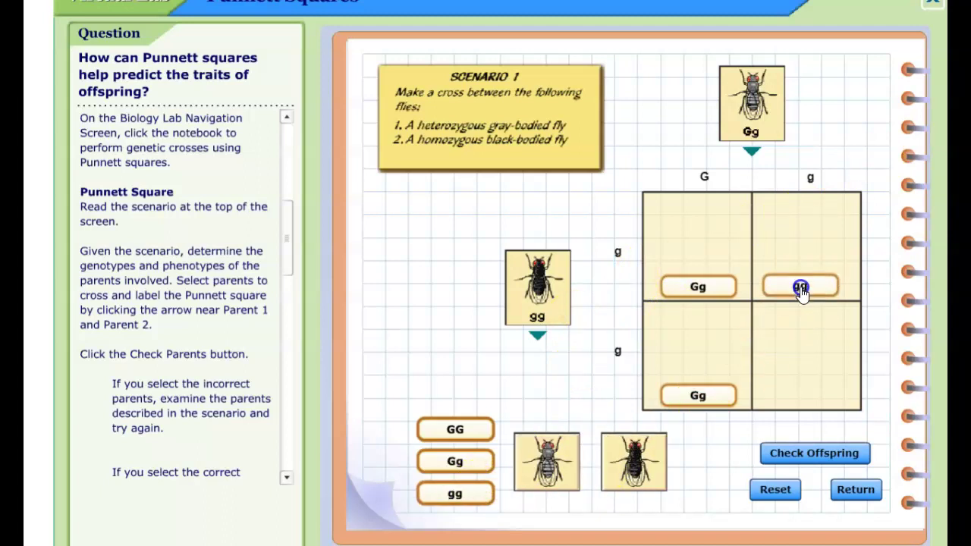
{"action": "left_click_drag", "start_coordinate": [458, 493], "coordinate": [815, 392]}
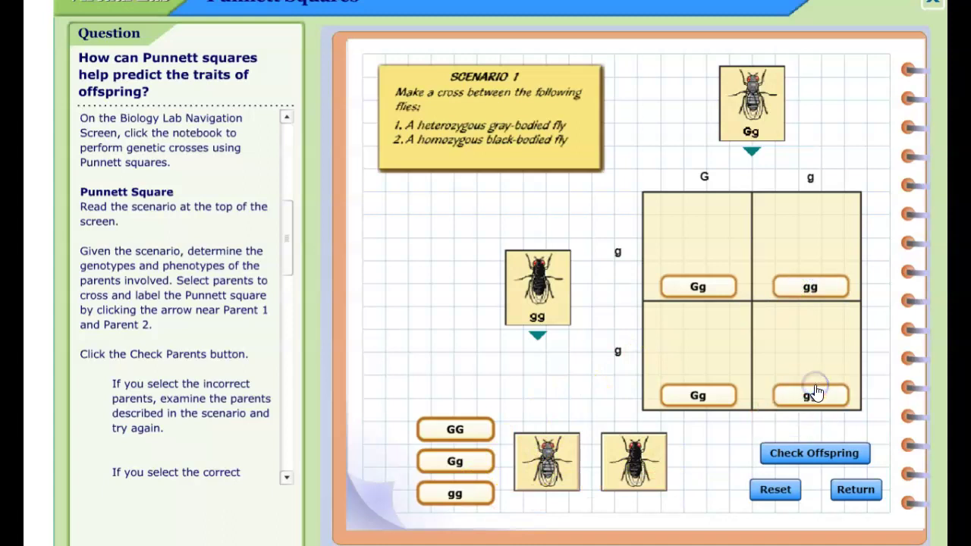
Place a gray-bodied fly in each of the two Gg offspring cells of the Punnett square.
{"action": "left_click", "coordinate": [789, 462]}
{"action": "left_click", "coordinate": [548, 449]}
{"action": "left_click", "coordinate": [611, 469]}
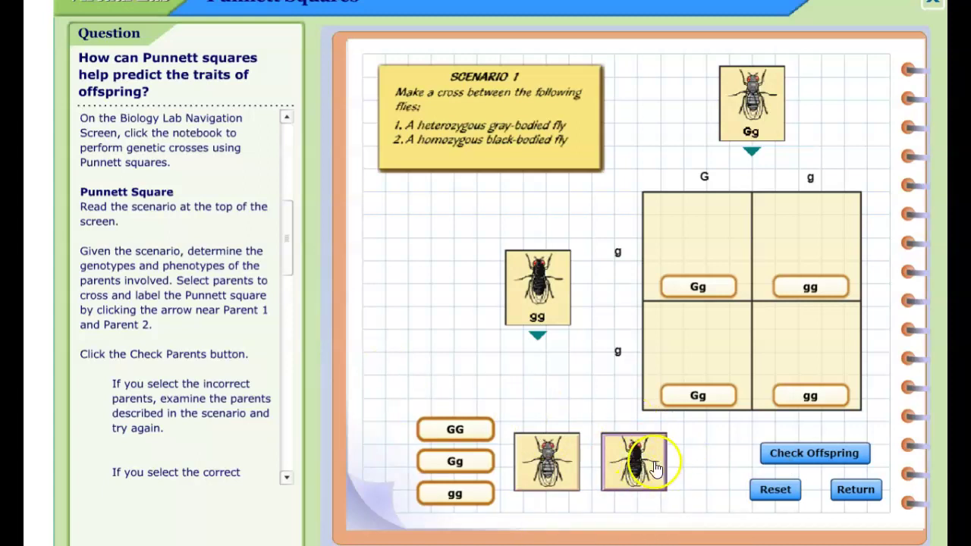
{"action": "left_click", "coordinate": [548, 451]}
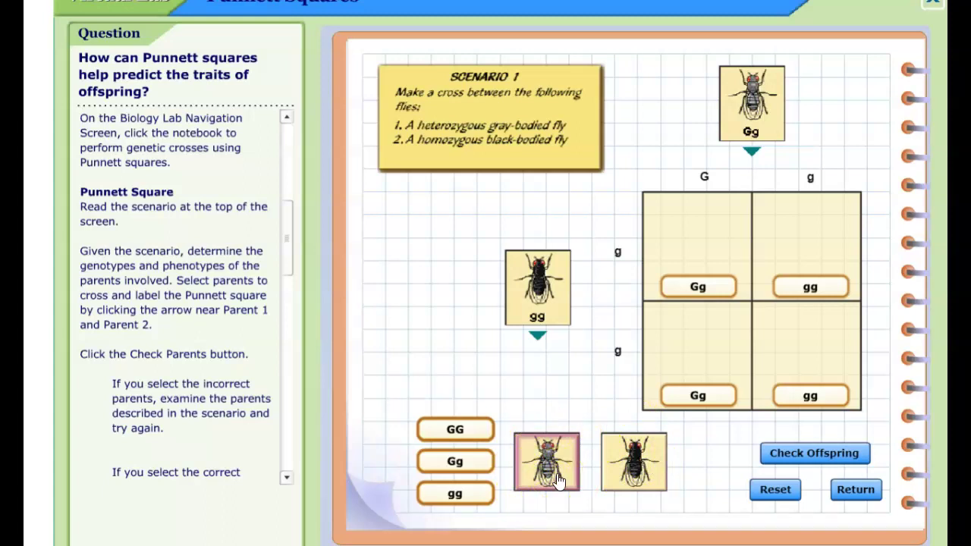
{"action": "left_click", "coordinate": [455, 461]}
{"action": "left_click", "coordinate": [458, 431]}
{"action": "left_click", "coordinate": [545, 468]}
{"action": "left_click_drag", "start_coordinate": [547, 471], "coordinate": [696, 350]}
{"action": "left_click", "coordinate": [545, 455]}
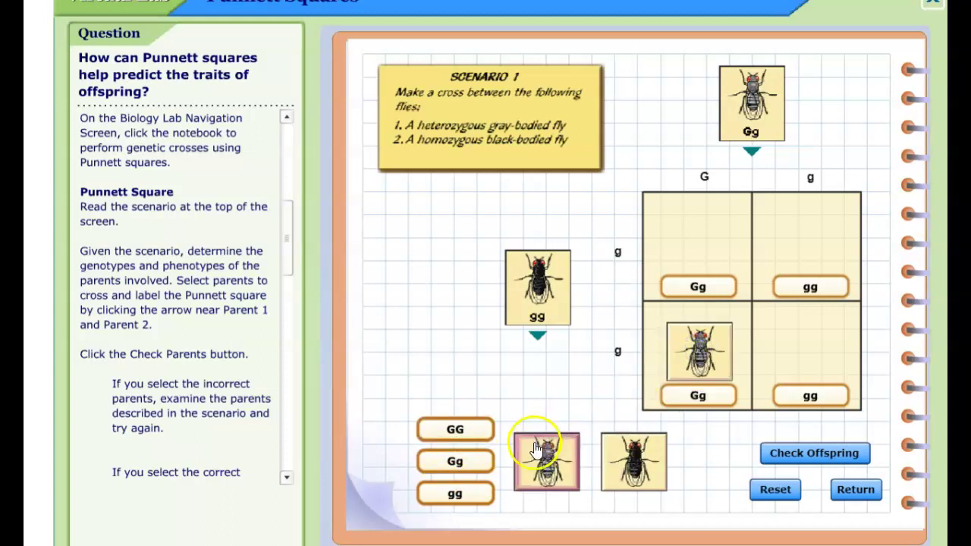
{"action": "left_click_drag", "start_coordinate": [545, 455], "coordinate": [696, 232]}
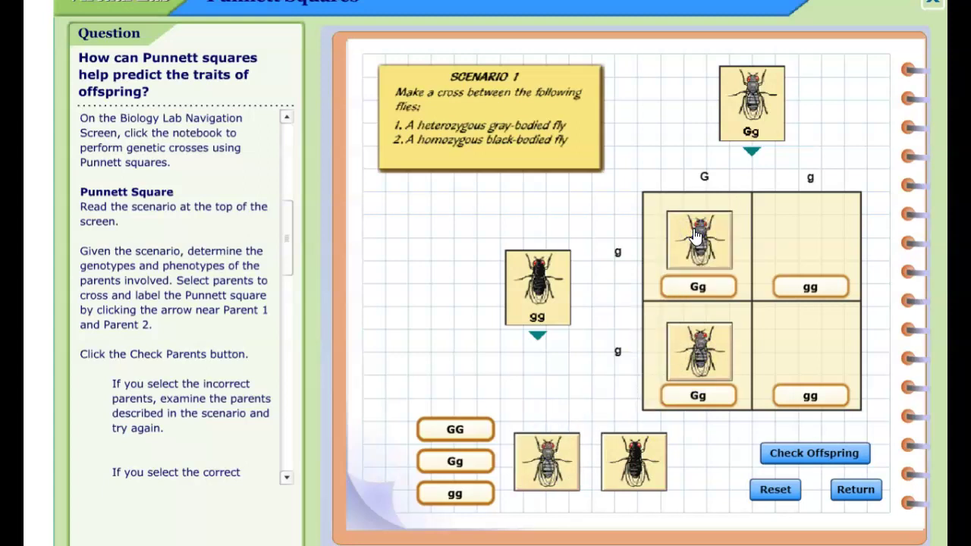
Place a black-bodied fly in each of the two gg offspring cells and check the offspring.
{"action": "left_click", "coordinate": [634, 460]}
{"action": "left_click_drag", "start_coordinate": [634, 460], "coordinate": [805, 356]}
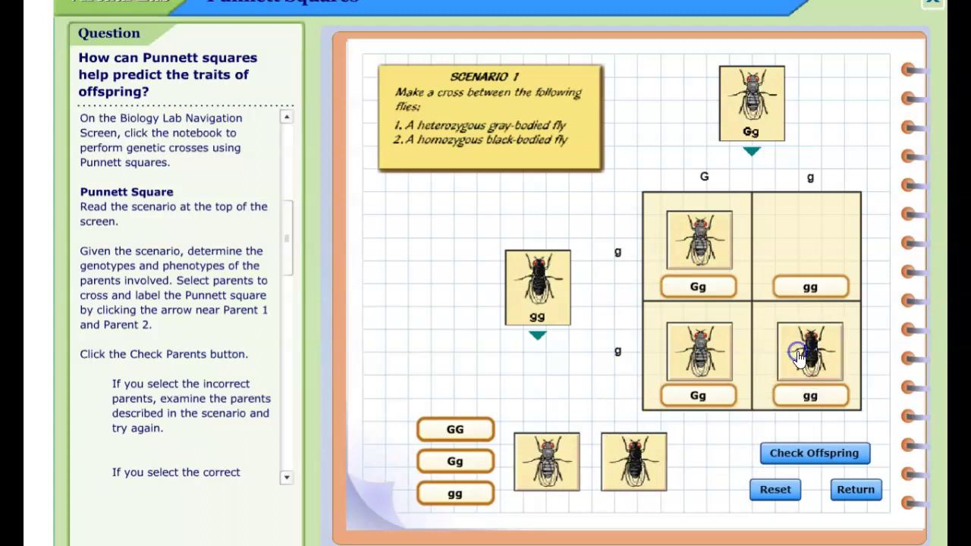
{"action": "left_click_drag", "start_coordinate": [634, 456], "coordinate": [806, 238]}
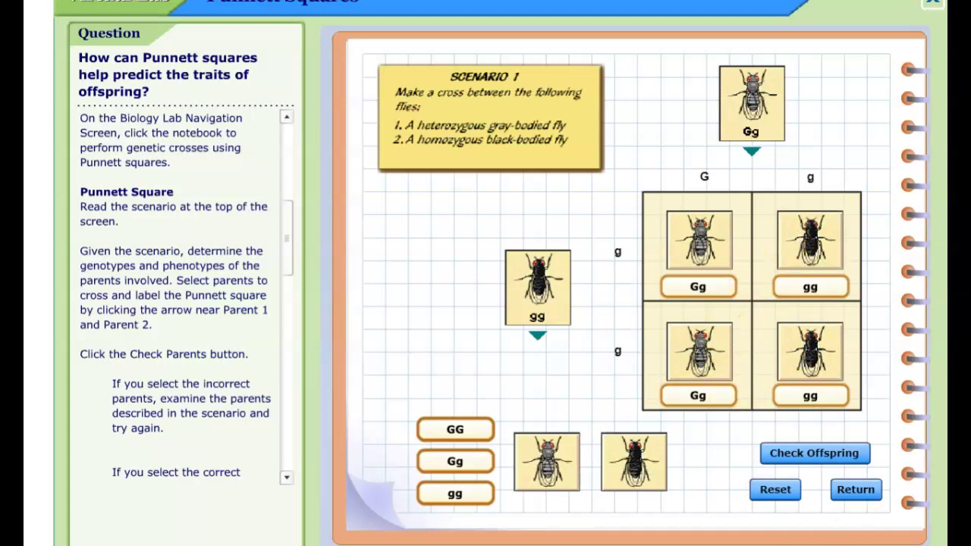
{"action": "left_click", "coordinate": [821, 460]}
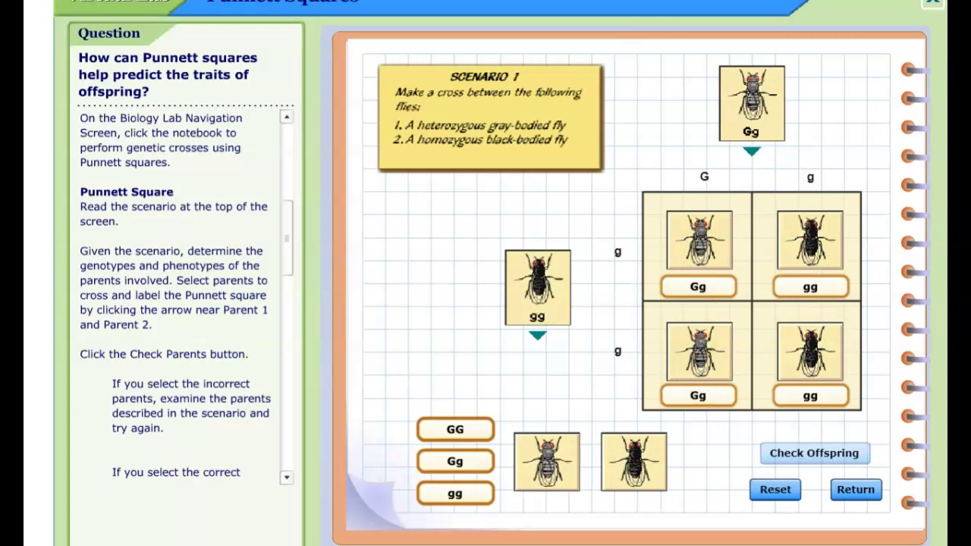
In the lab report's scenario 1 row, record the genotypic ratio of offspring as 2:4 Gg and 2:4 gg on separate lines.
{"action": "key", "text": "alt+Tab"}
{"action": "left_click", "coordinate": [542, 331]}
{"action": "type", "text": "2"}
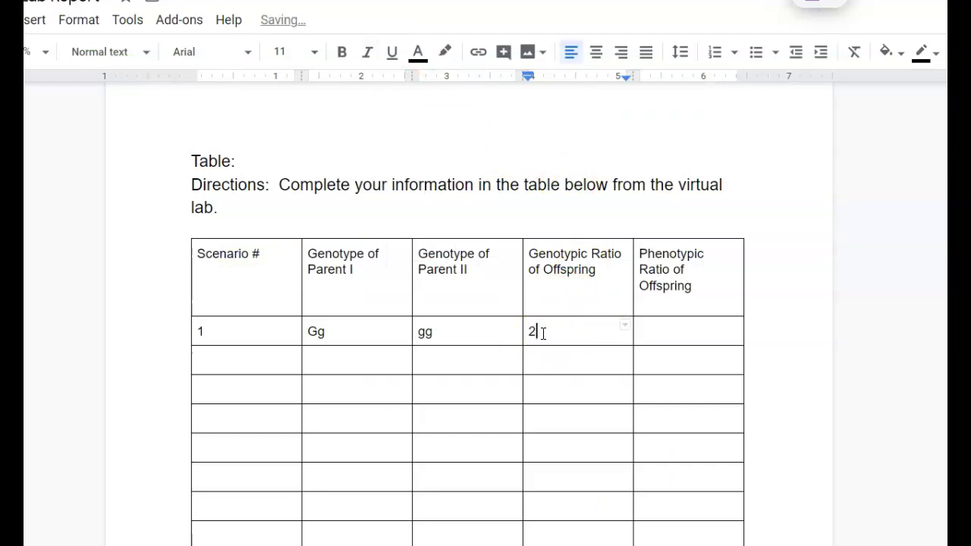
{"action": "type", "text": ":4"}
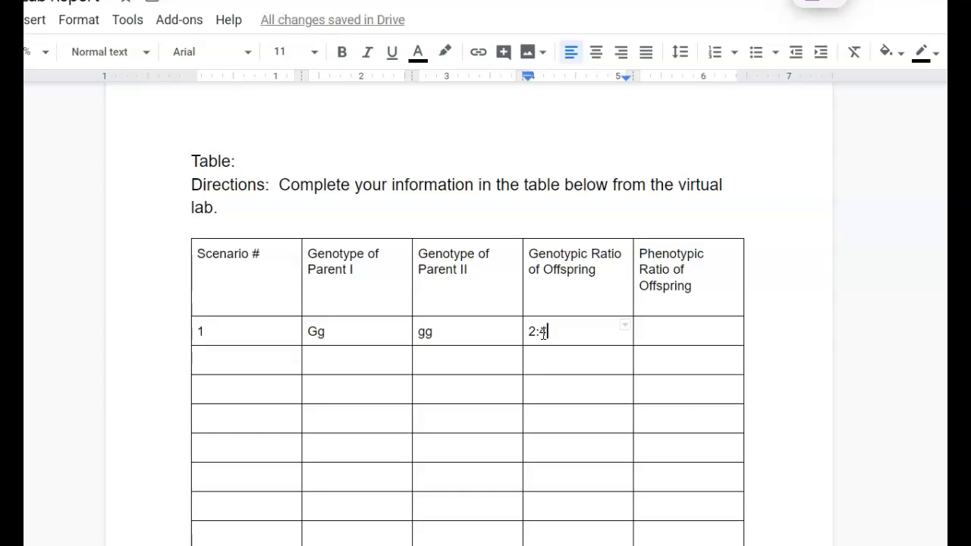
{"action": "key", "text": "Return"}
{"action": "type", "text": "2:4"}
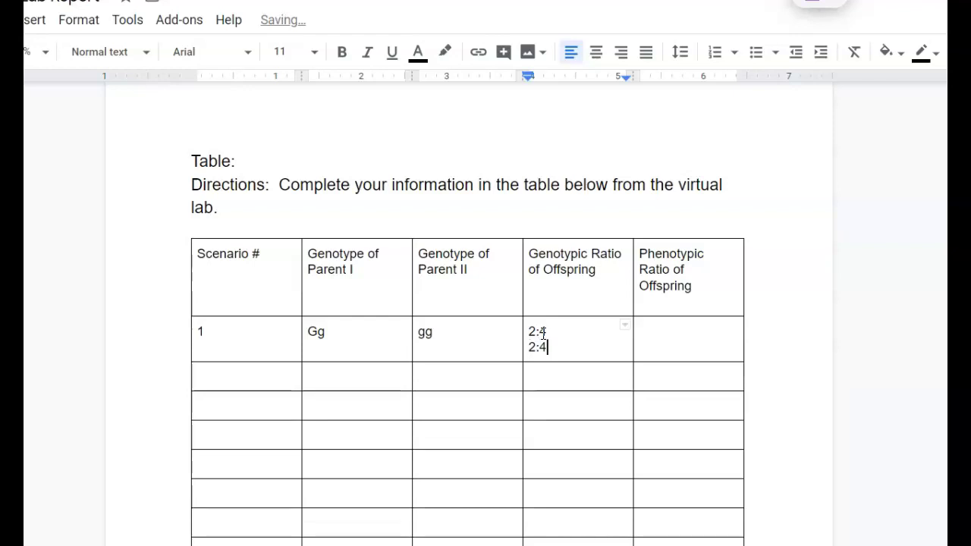
{"action": "left_click", "coordinate": [590, 334]}
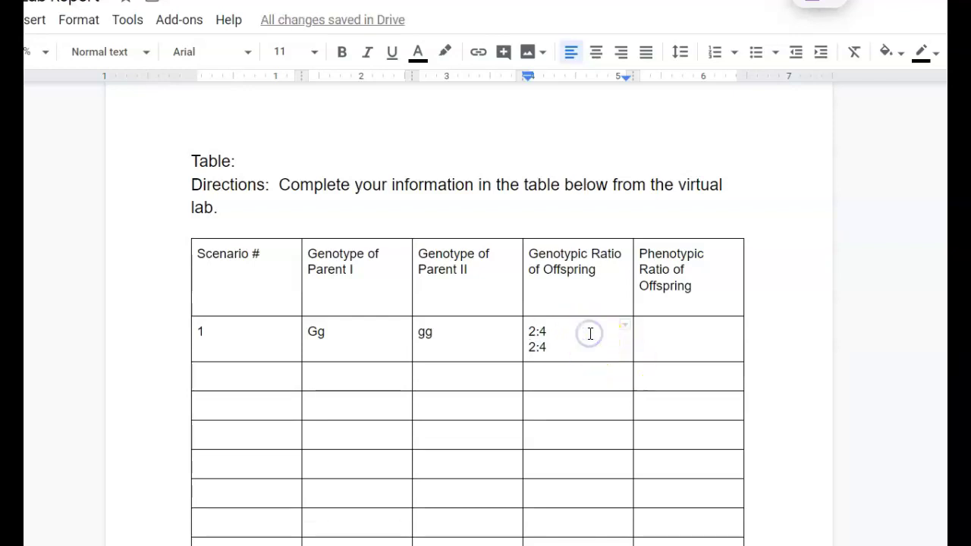
{"action": "type", "text": "Gg"}
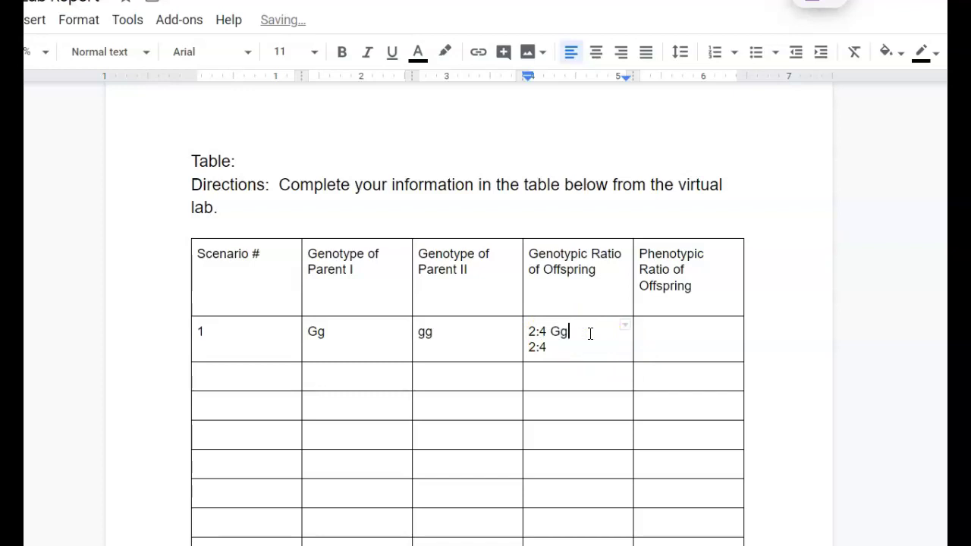
{"action": "left_click", "coordinate": [560, 347]}
{"action": "type", "text": "gg"}
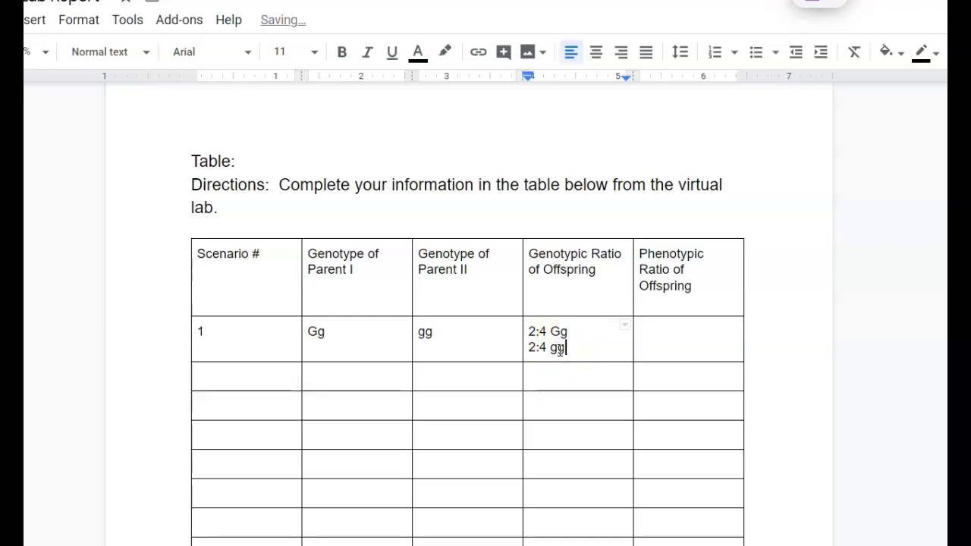
Review the offspring flies' body colors and record the scenario 1 phenotypic ratio as 2:4 Grey and 2:4 Black on separate lines.
{"action": "left_click", "coordinate": [656, 336]}
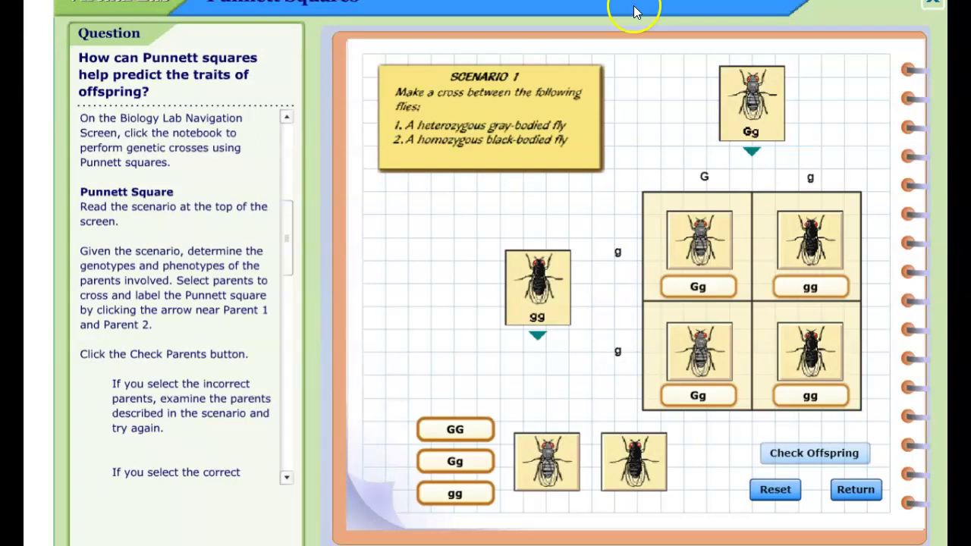
{"action": "left_click", "coordinate": [676, 247]}
{"action": "left_click", "coordinate": [801, 239]}
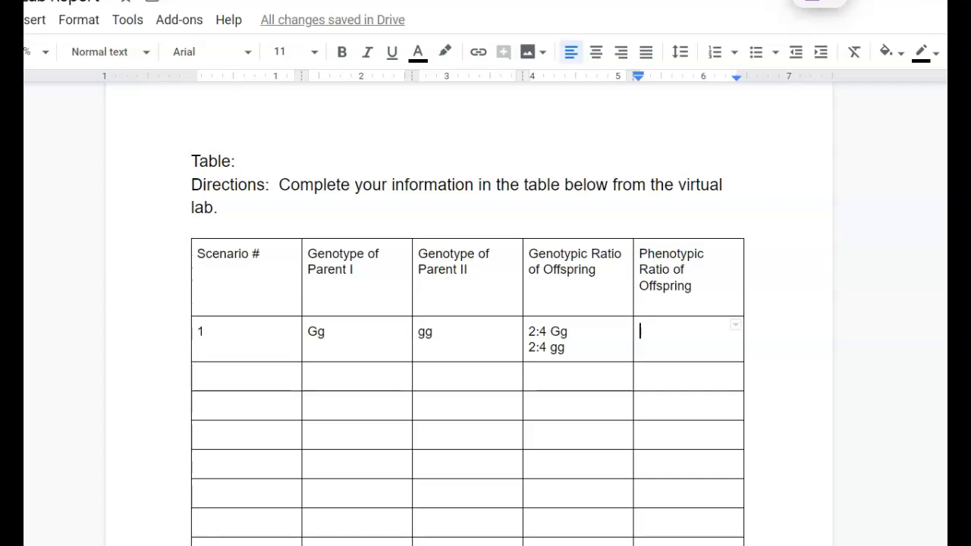
{"action": "type", "text": "2"}
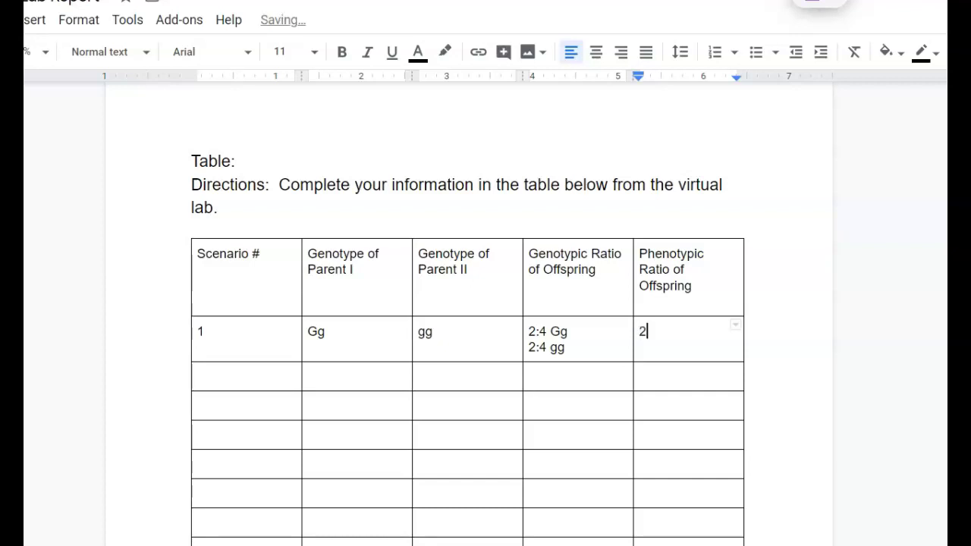
{"action": "type", "text": ":4 Grey"}
{"action": "key", "text": "Return"}
{"action": "type", "text": "2:4 Bla"}
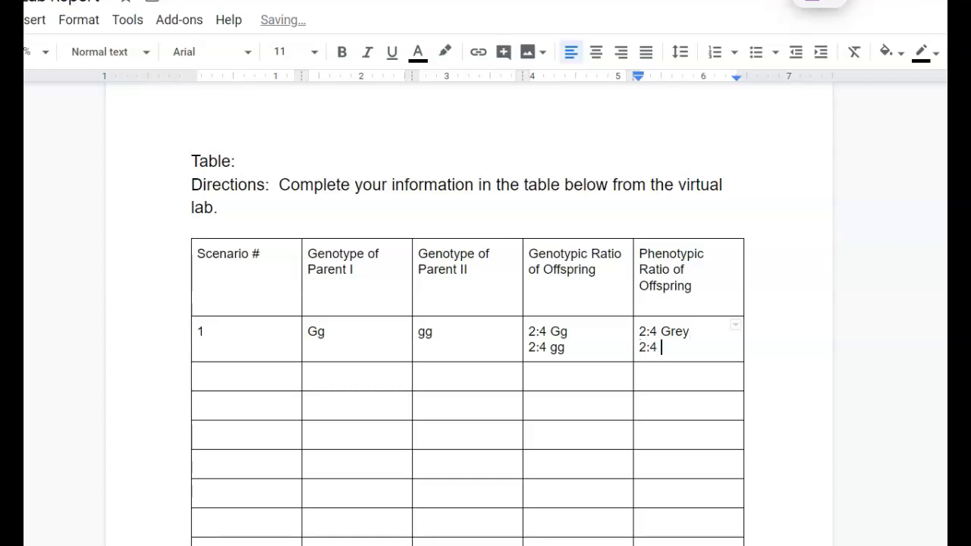
{"action": "type", "text": "ck"}
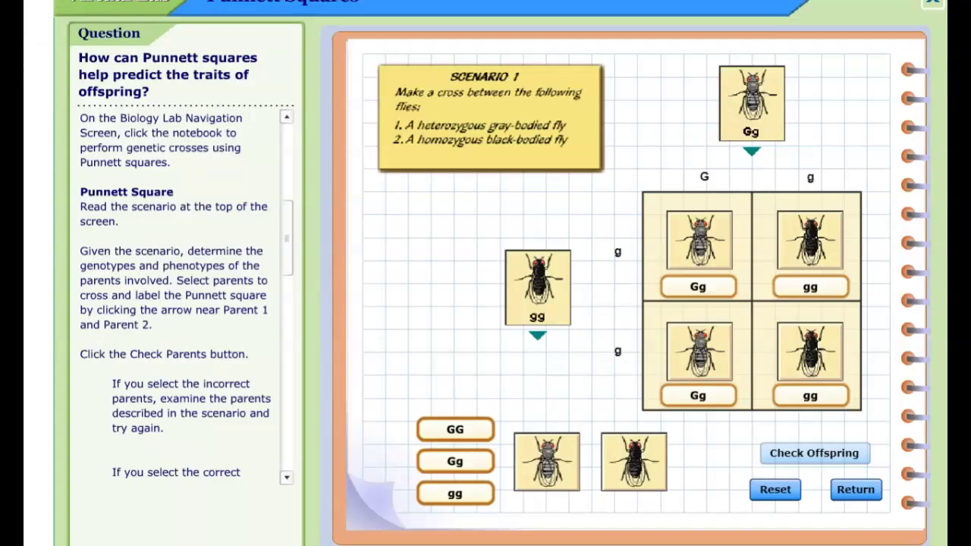
Return to the virtual lab, check Scenario 1's offspring again and reset the Punnett square.
{"action": "left_click", "coordinate": [139, 516]}
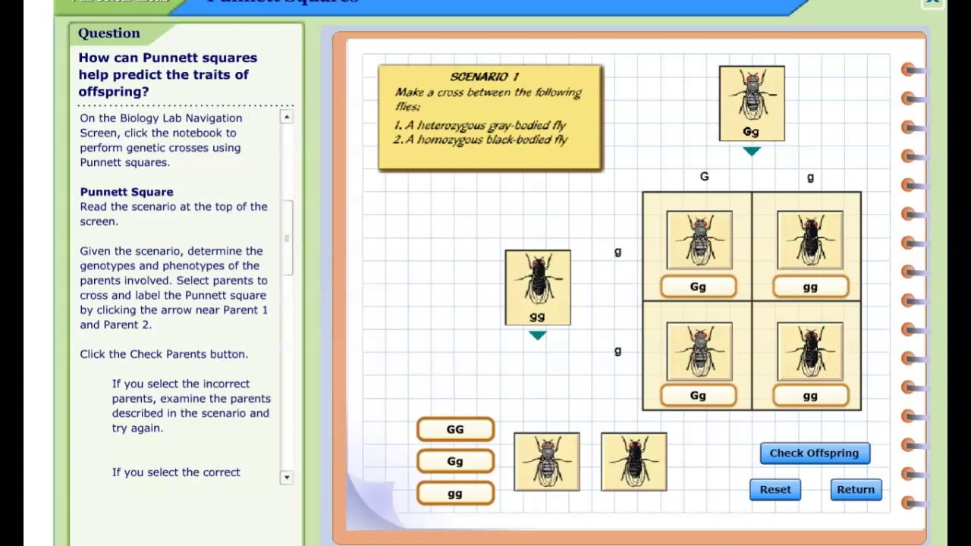
{"action": "left_click", "coordinate": [231, 371]}
{"action": "left_click", "coordinate": [795, 344]}
{"action": "left_click", "coordinate": [830, 453]}
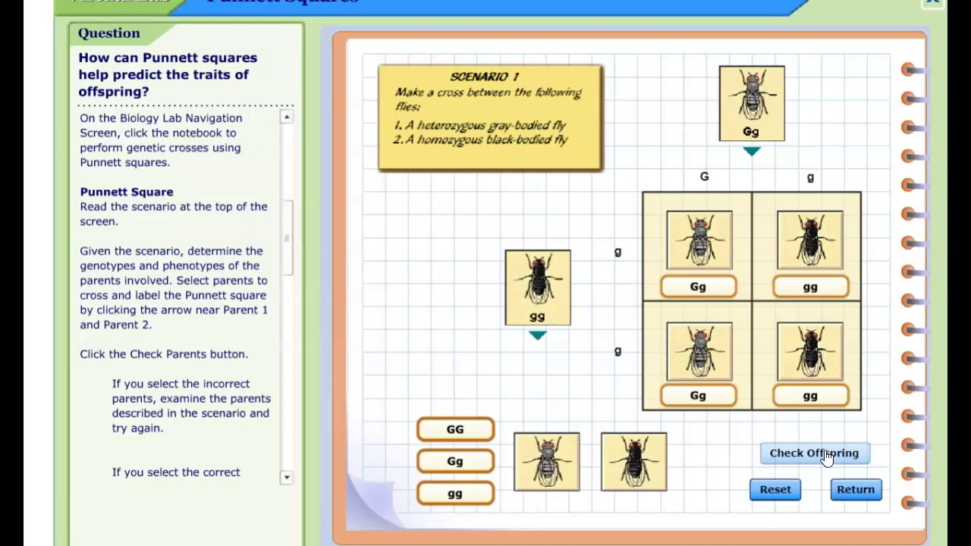
{"action": "left_click", "coordinate": [777, 490]}
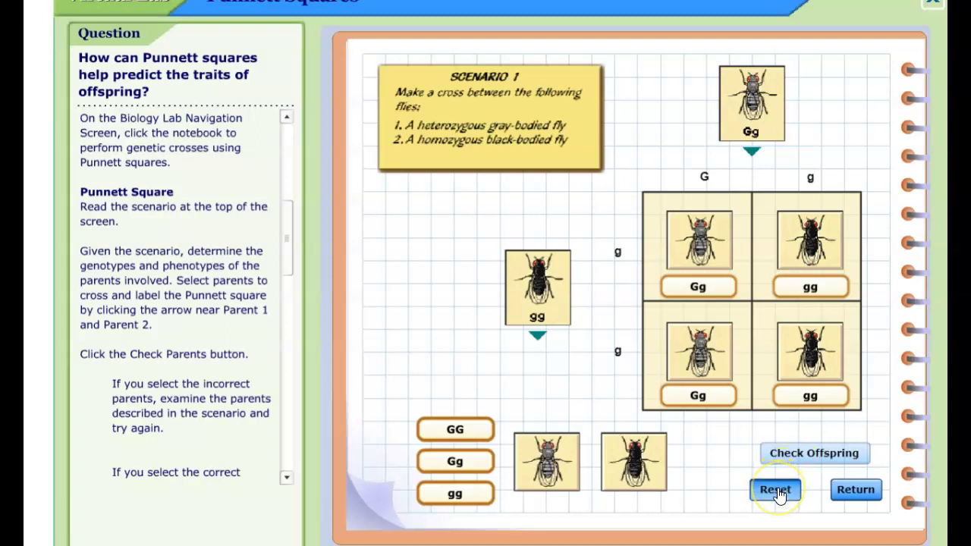